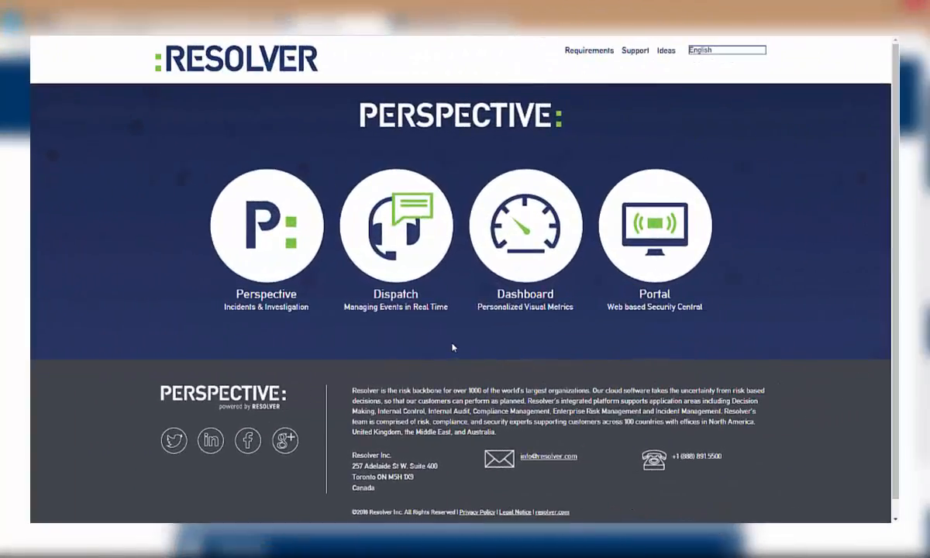
{"action": "left_click", "coordinate": [423, 269]}
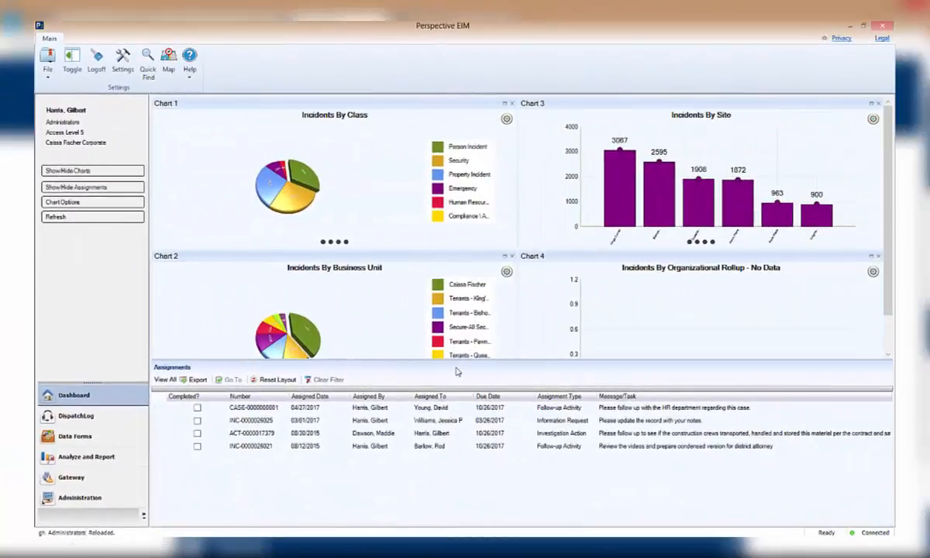
{"action": "left_click", "coordinate": [119, 419]}
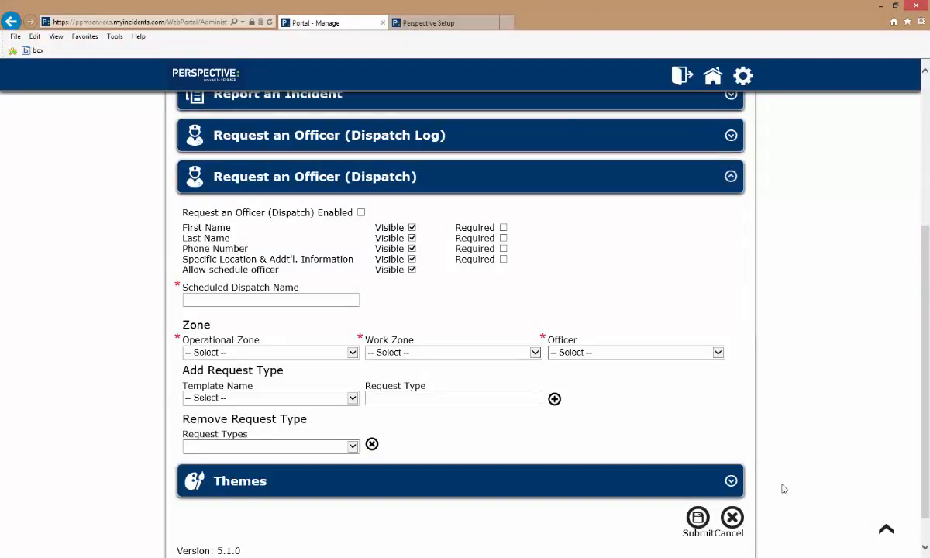
Enable Request an Officer (Dispatch) and make the First Name and Last Name fields required
{"action": "left_click", "coordinate": [361, 212]}
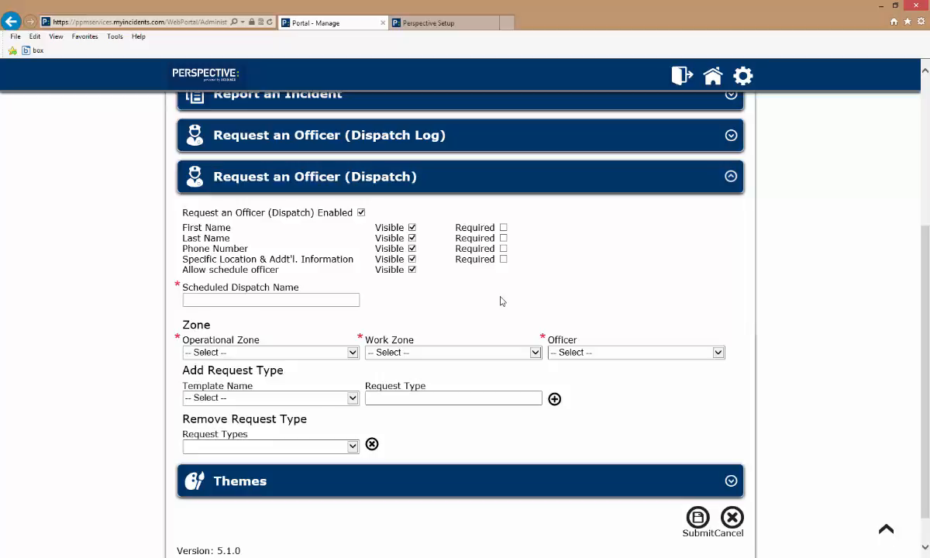
{"action": "left_click", "coordinate": [503, 227]}
{"action": "left_click", "coordinate": [503, 239]}
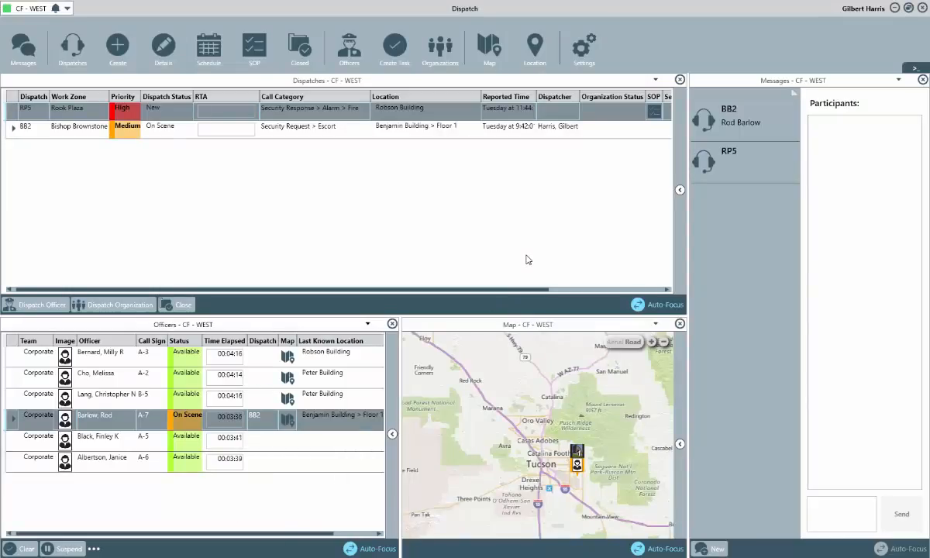
In the Dispatch application's settings, review the Kings Corner operational zone's work zones and the work zones assigned to team K-1
{"action": "left_click", "coordinate": [580, 52]}
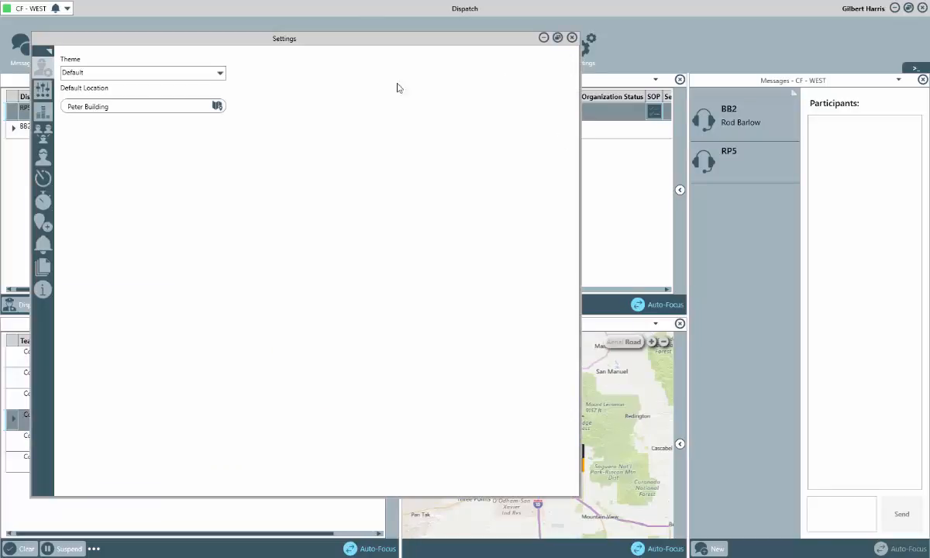
{"action": "left_click", "coordinate": [48, 51]}
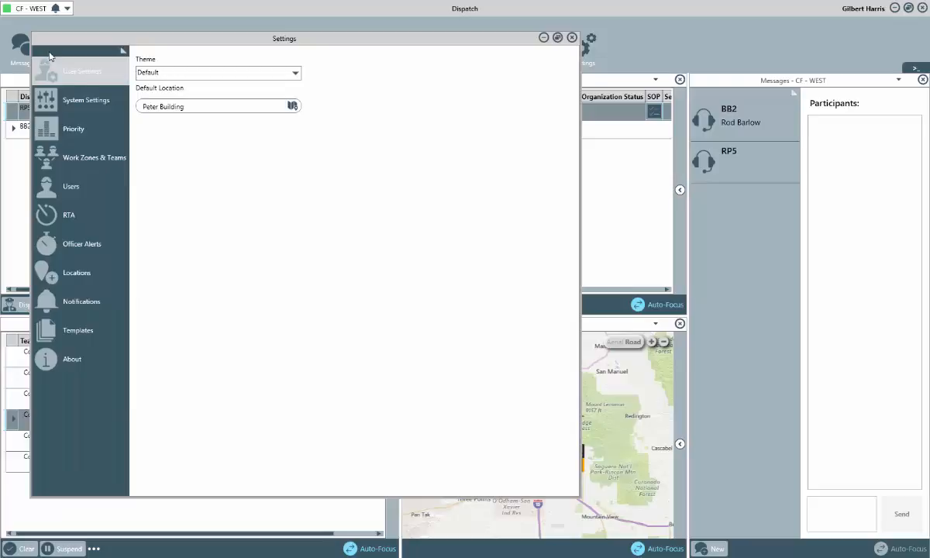
{"action": "left_click", "coordinate": [121, 165]}
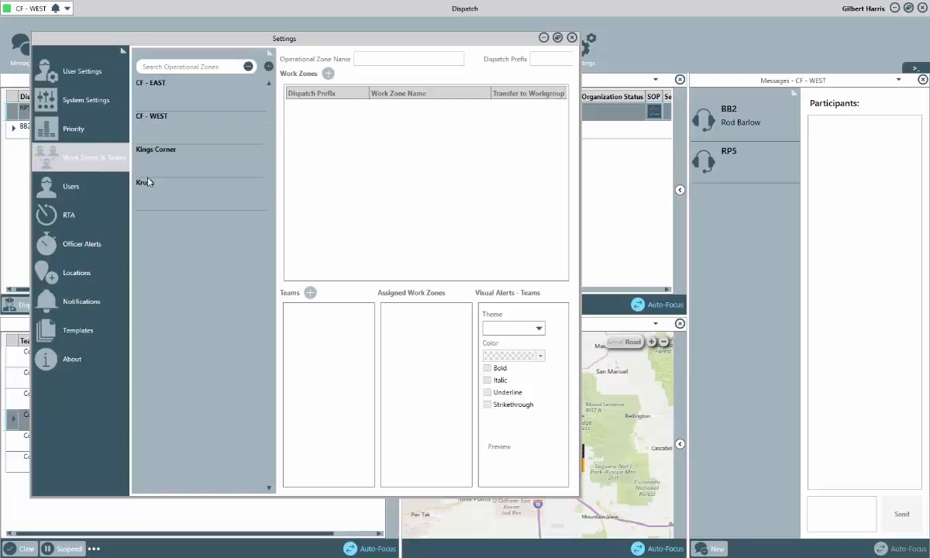
{"action": "left_click", "coordinate": [228, 154]}
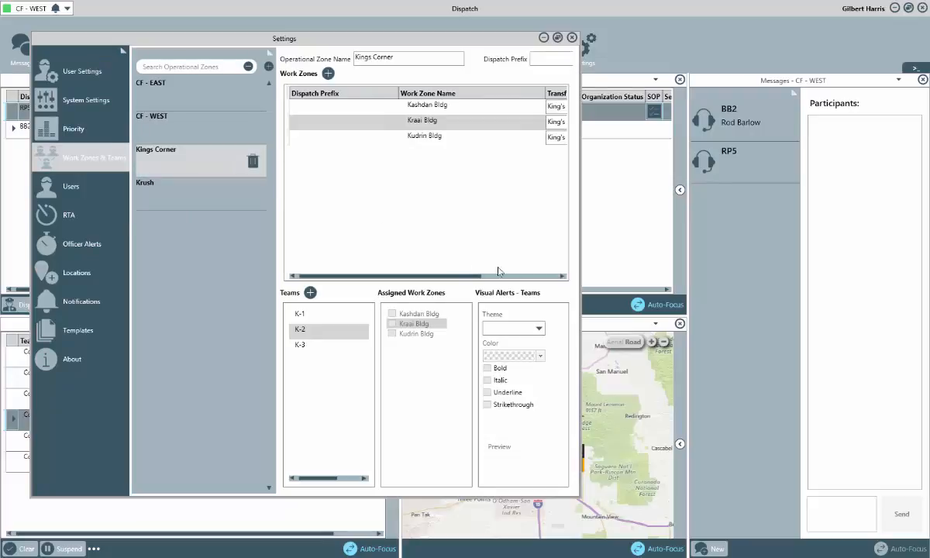
{"action": "left_click_drag", "start_coordinate": [579, 272], "coordinate": [673, 267]}
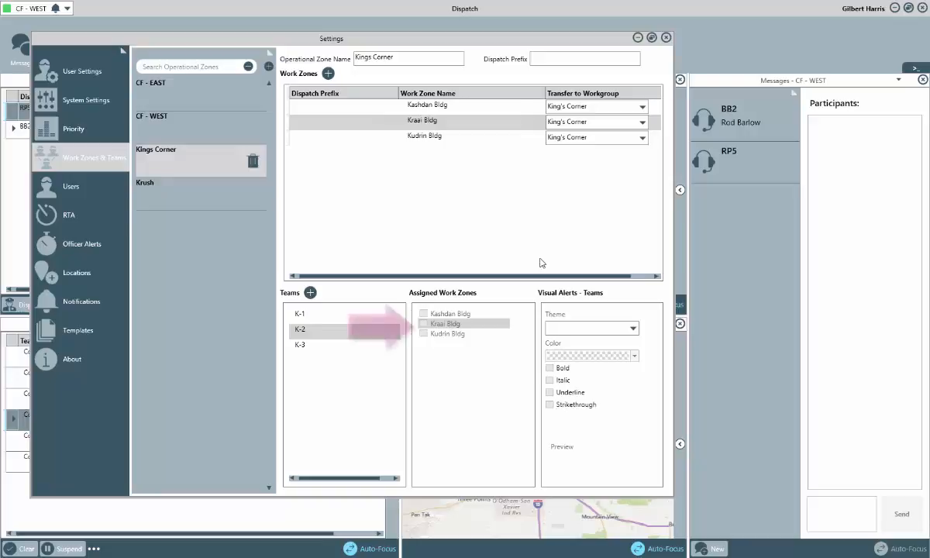
{"action": "left_click", "coordinate": [423, 105]}
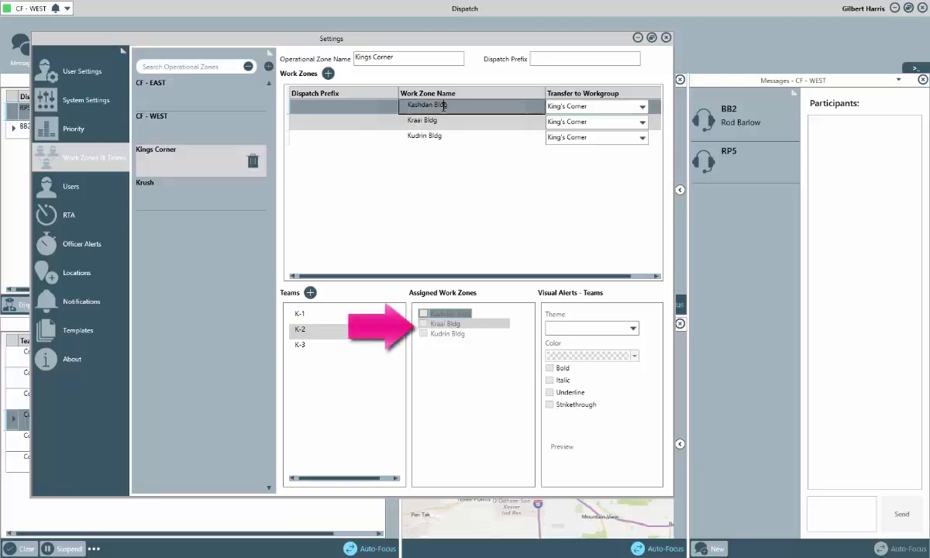
{"action": "left_click", "coordinate": [341, 312]}
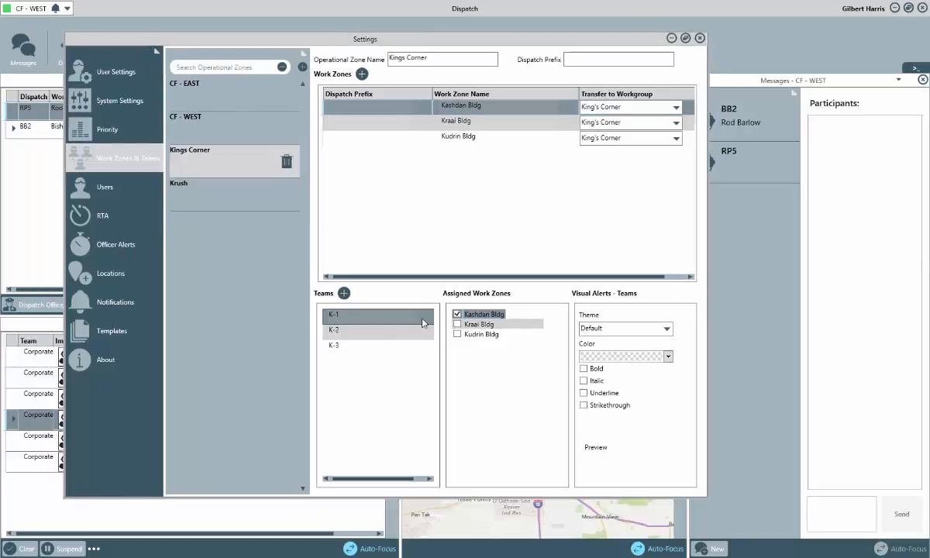
Review the Kashdan Building location's details and the existing Door Lock dispatch template
{"action": "left_click", "coordinate": [116, 283]}
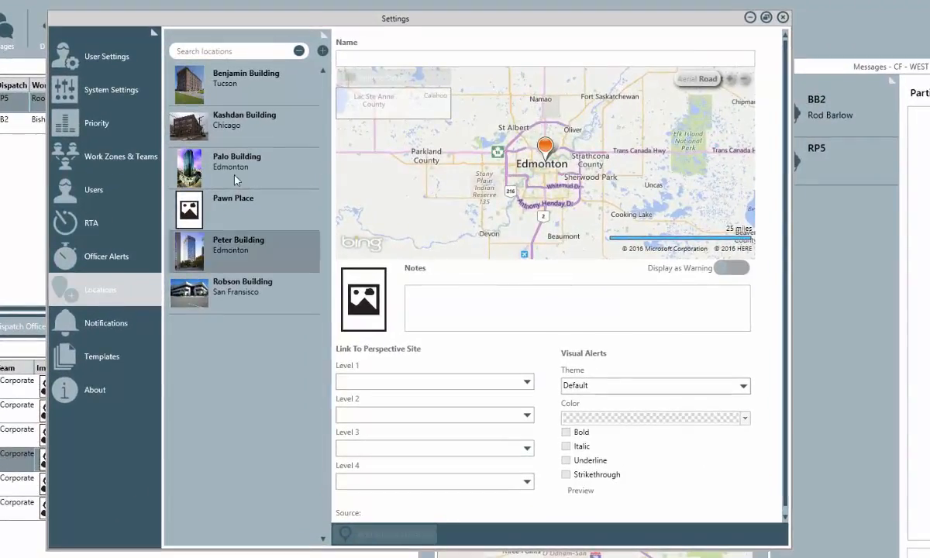
{"action": "left_click", "coordinate": [265, 132]}
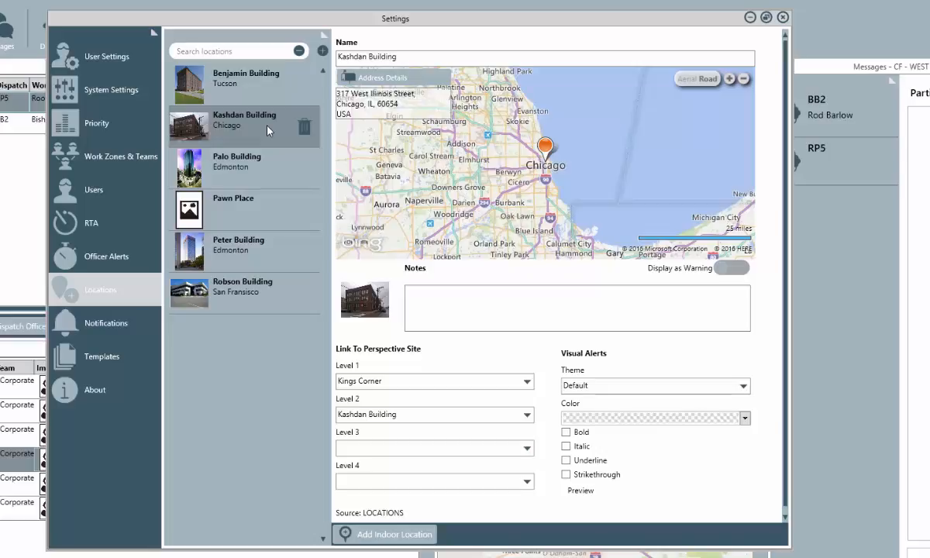
{"action": "left_click", "coordinate": [116, 362]}
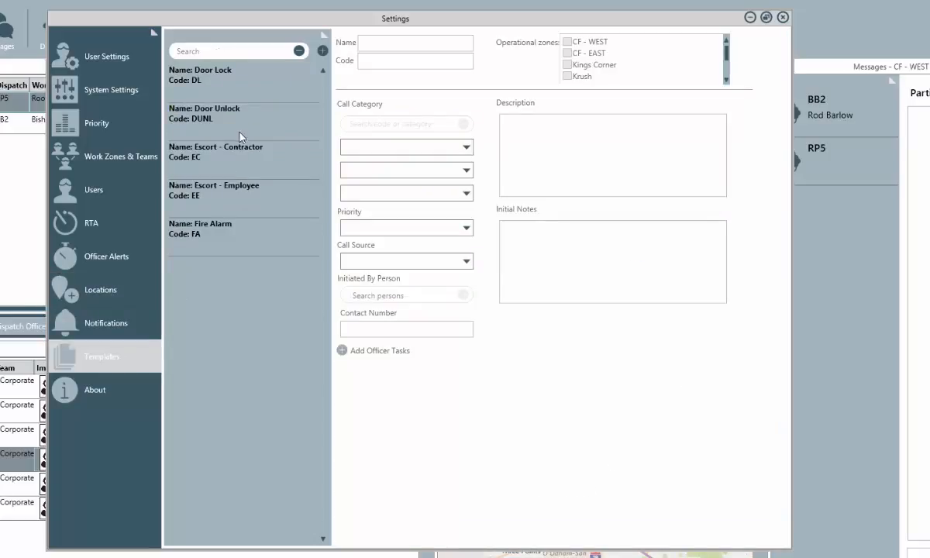
{"action": "left_click", "coordinate": [217, 77]}
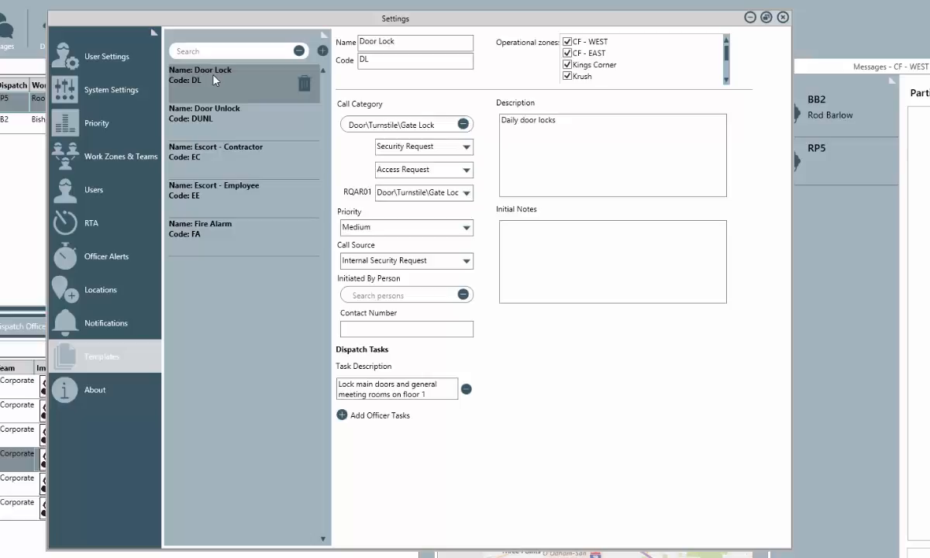
Create a new dispatch template with the call category Security Request, Parking, Enforcement
{"action": "left_click", "coordinate": [323, 52]}
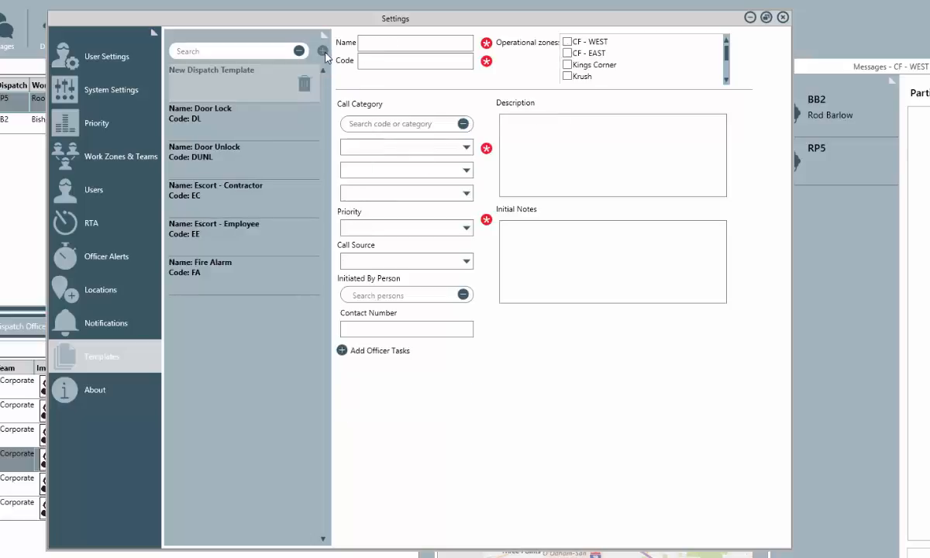
{"action": "left_click", "coordinate": [439, 146]}
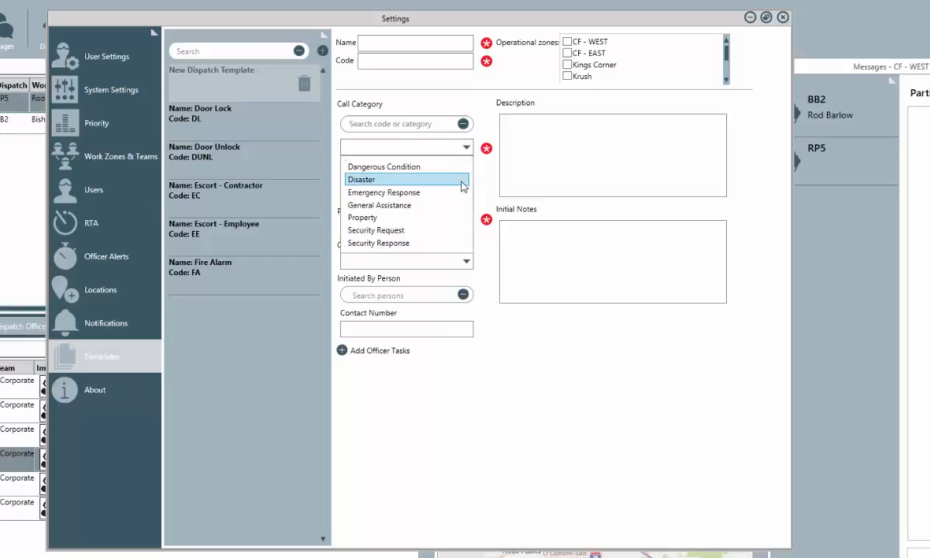
{"action": "left_click", "coordinate": [455, 230]}
{"action": "left_click", "coordinate": [468, 172]}
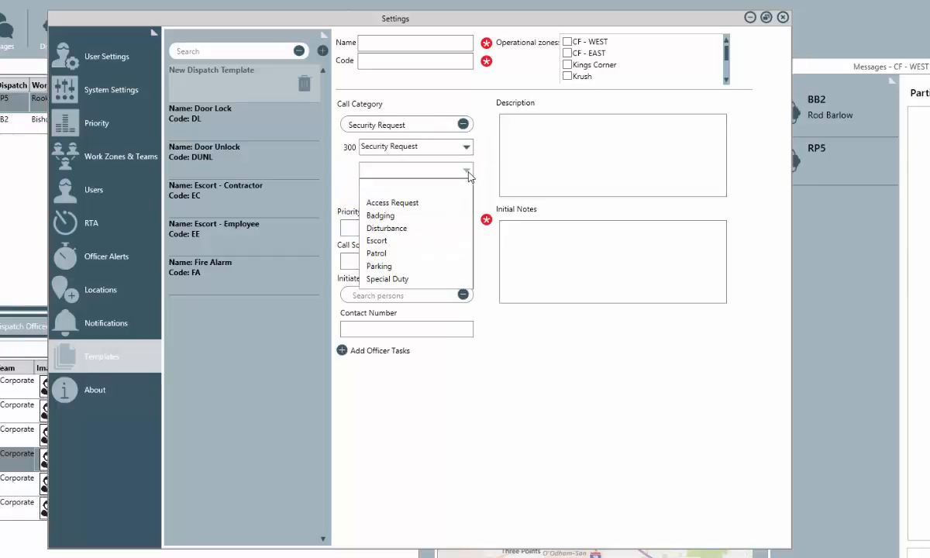
{"action": "left_click", "coordinate": [450, 266]}
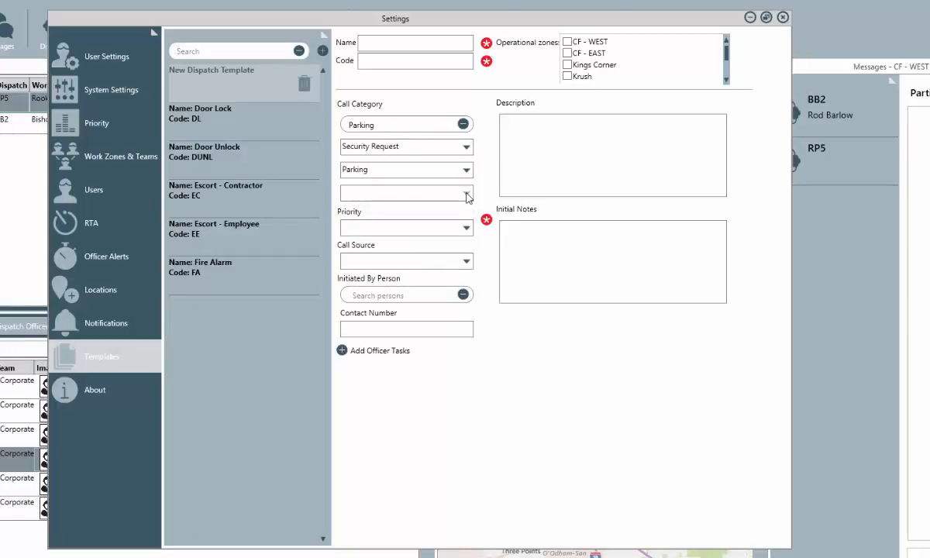
{"action": "left_click", "coordinate": [467, 197]}
{"action": "left_click", "coordinate": [457, 224]}
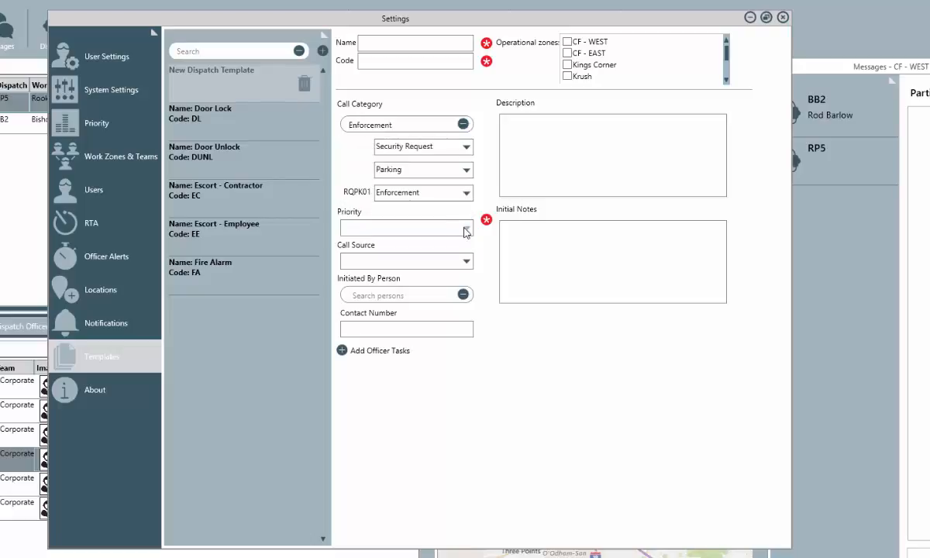
Set the new template's priority to Medium and its call source to Web Portal - Kings Corner
{"action": "left_click", "coordinate": [465, 229]}
{"action": "left_click", "coordinate": [434, 245]}
{"action": "left_click", "coordinate": [467, 261]}
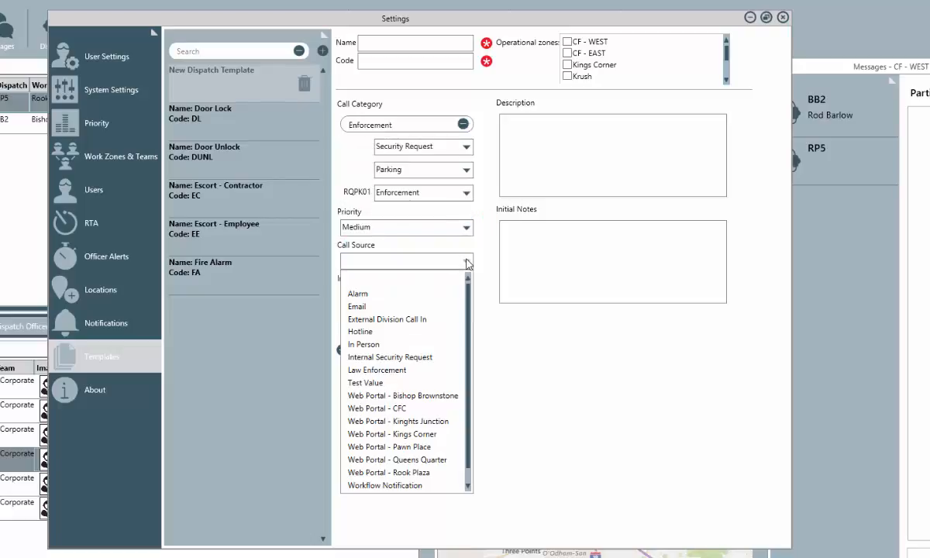
{"action": "left_click", "coordinate": [403, 434]}
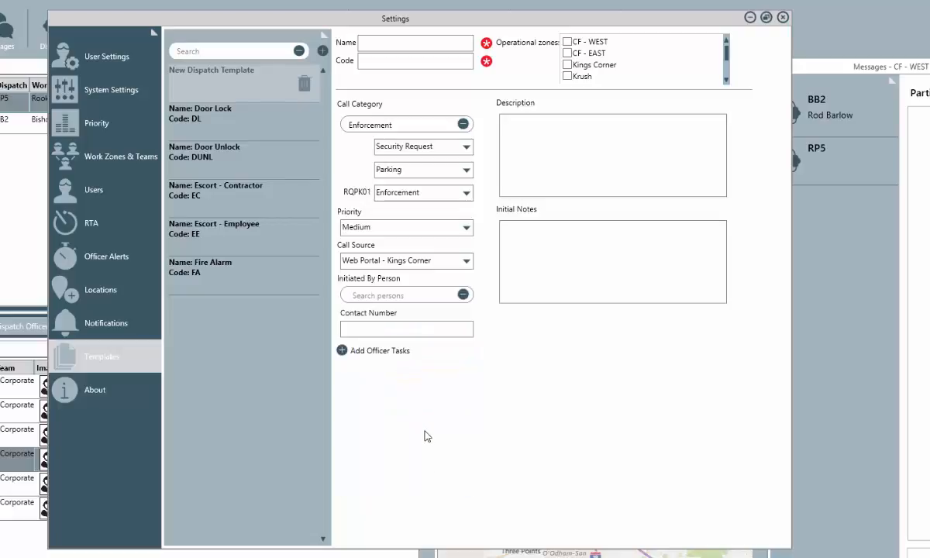
Name the template Parking Enforcement with code PARK and assign it to the Kings Corner operational zone
{"action": "left_click", "coordinate": [403, 45]}
{"action": "type", "text": "Parking Enforc"}
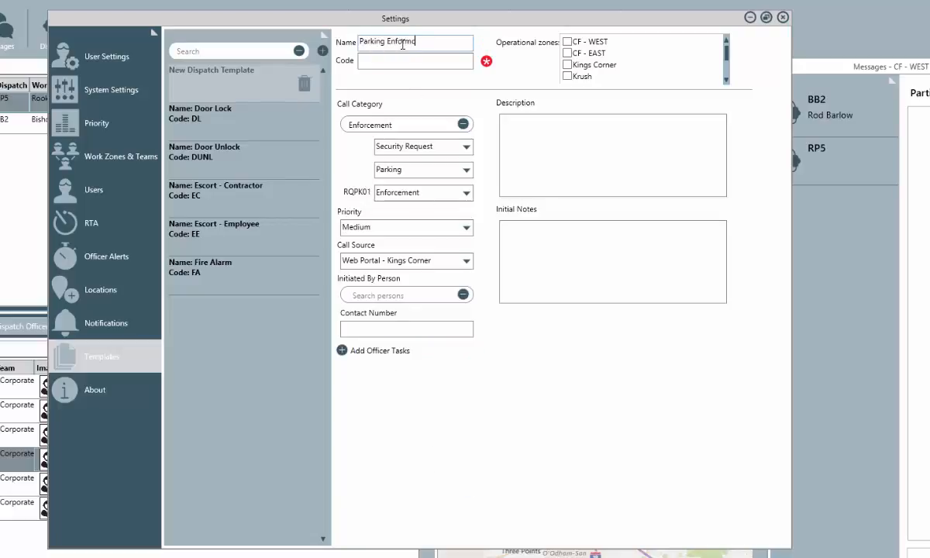
{"action": "type", "text": "ement"}
{"action": "key", "text": "Tab"}
{"action": "type", "text": "PARK"}
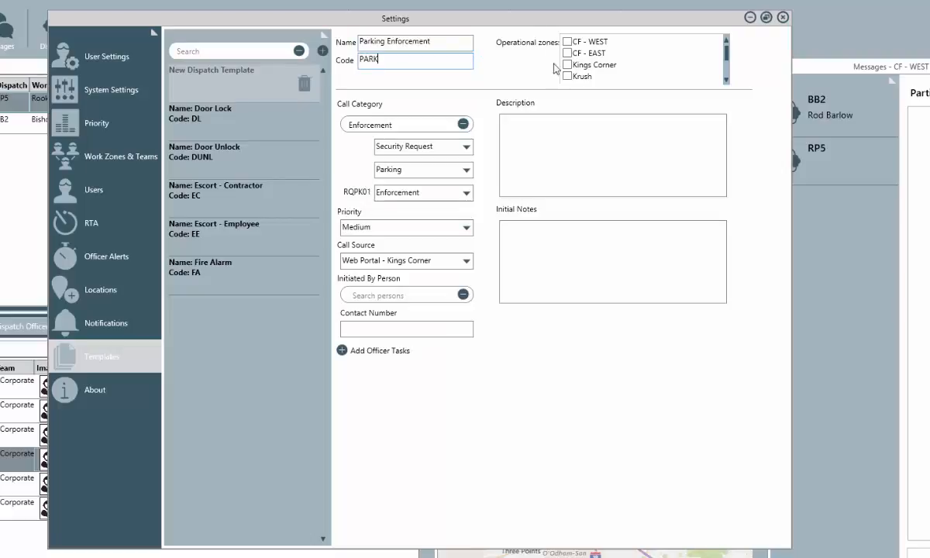
{"action": "left_click", "coordinate": [566, 64]}
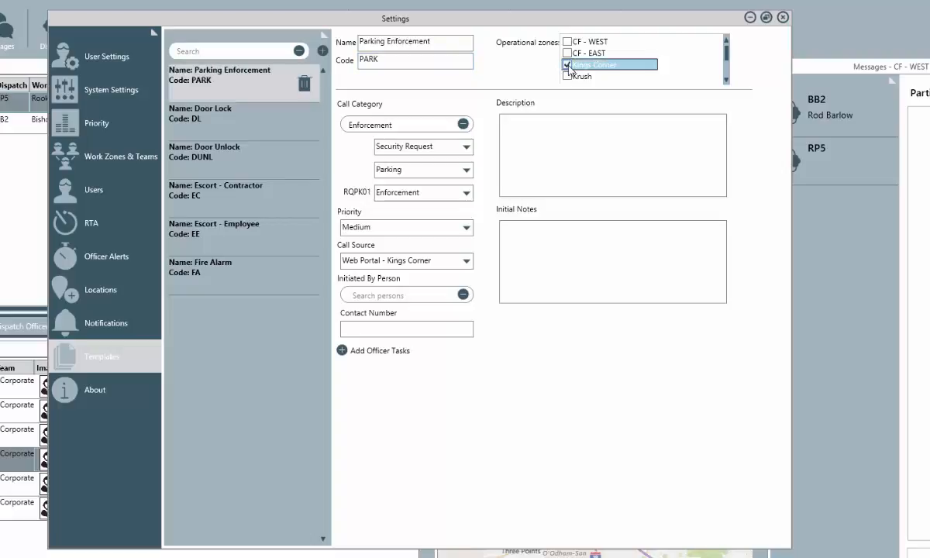
Enter the template description "Parking Enforcement for special event" and close the settings
{"action": "left_click", "coordinate": [553, 129]}
{"action": "type", "text": "Parking En"}
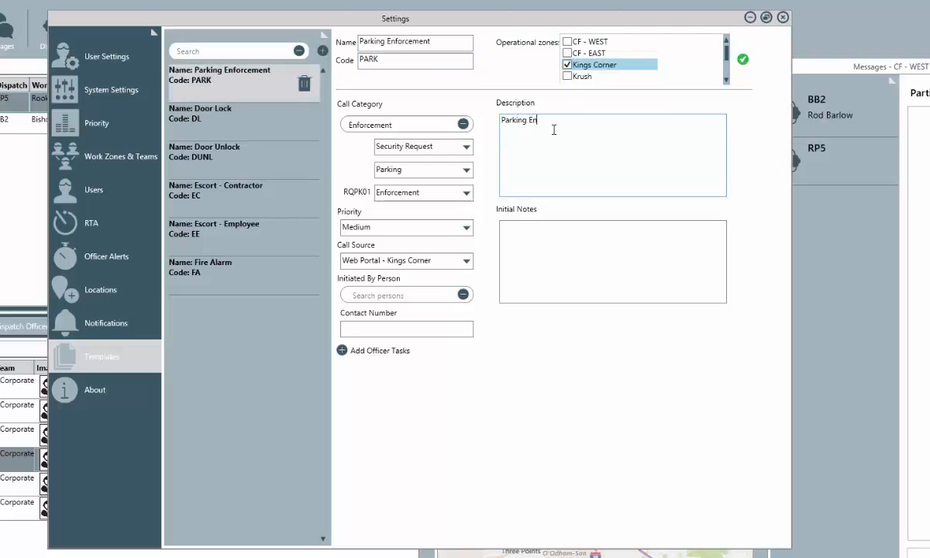
{"action": "type", "text": "forcement for special event"}
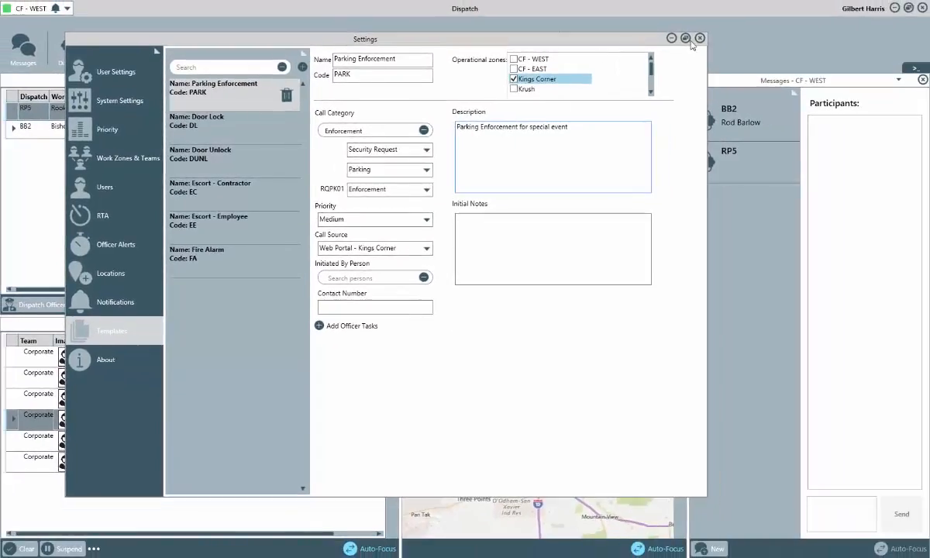
{"action": "left_click", "coordinate": [698, 38]}
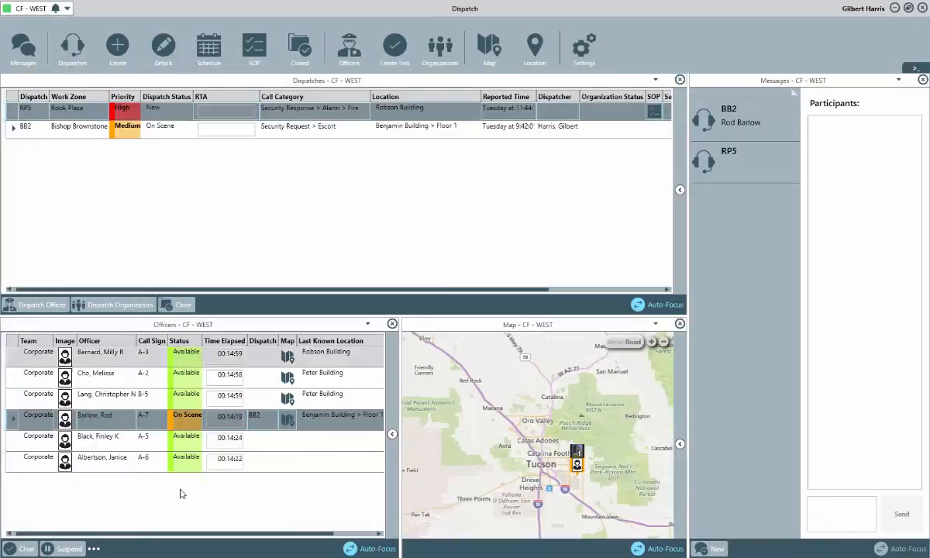
Switch back to the web portal's management page and enter "Web Portal Request" as the Scheduled Dispatch Name
{"action": "mouse_move", "coordinate": [101, 557]}
{"action": "left_click", "coordinate": [151, 510]}
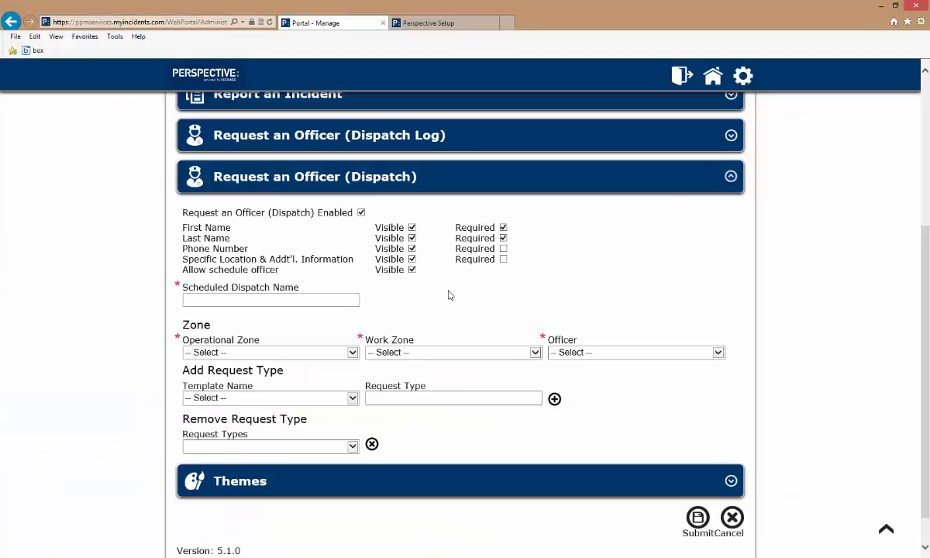
{"action": "left_click", "coordinate": [353, 300]}
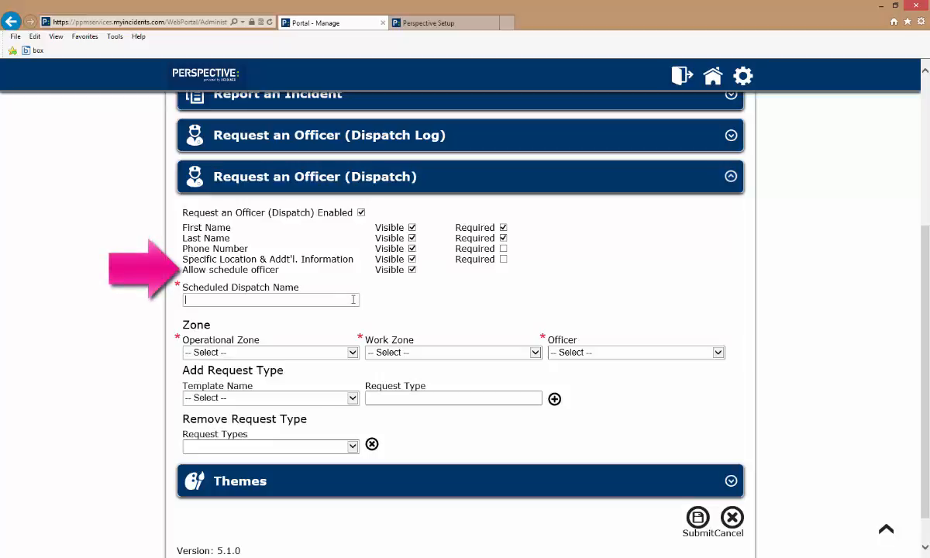
{"action": "type", "text": "W"}
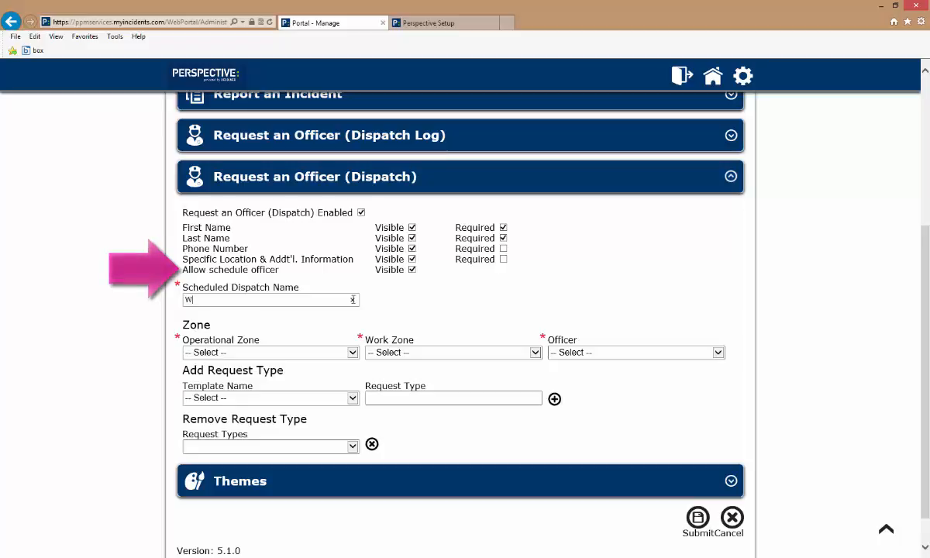
{"action": "type", "text": "eb Portal "}
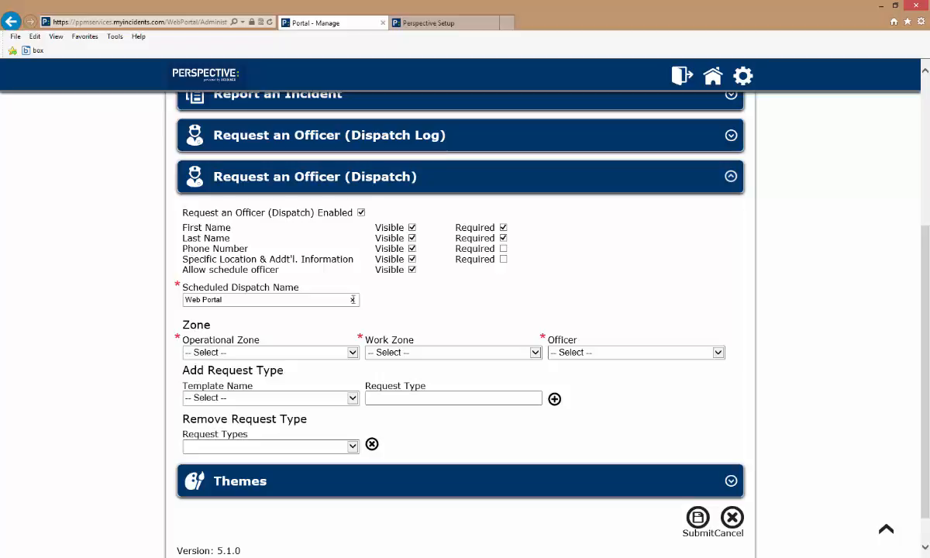
{"action": "type", "text": "F"}
{"action": "key", "text": "BackSpace"}
{"action": "type", "text": "Request"}
Set the operational zone to Kings Corner and the work zone to Kashdan Bldg, and choose the officer responsible for the dispatches
{"action": "left_click", "coordinate": [352, 353]}
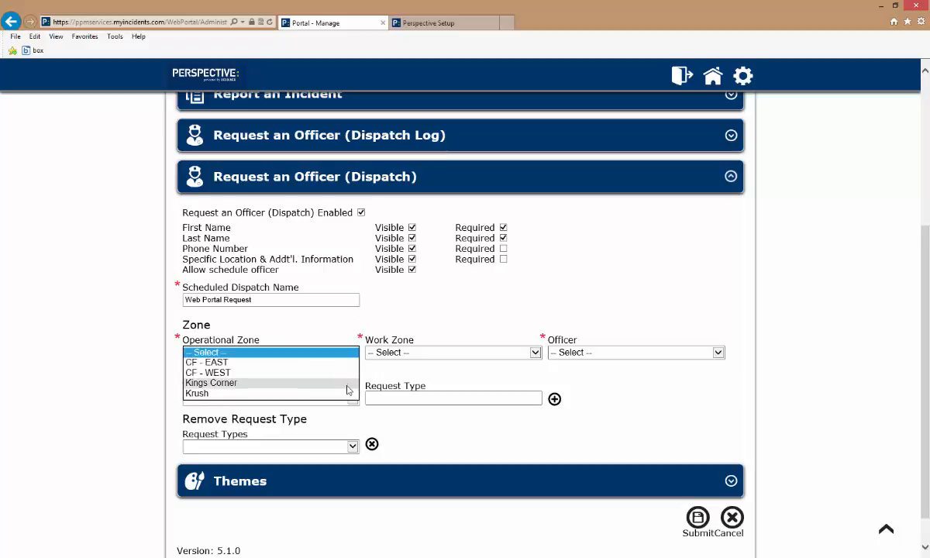
{"action": "left_click", "coordinate": [346, 383]}
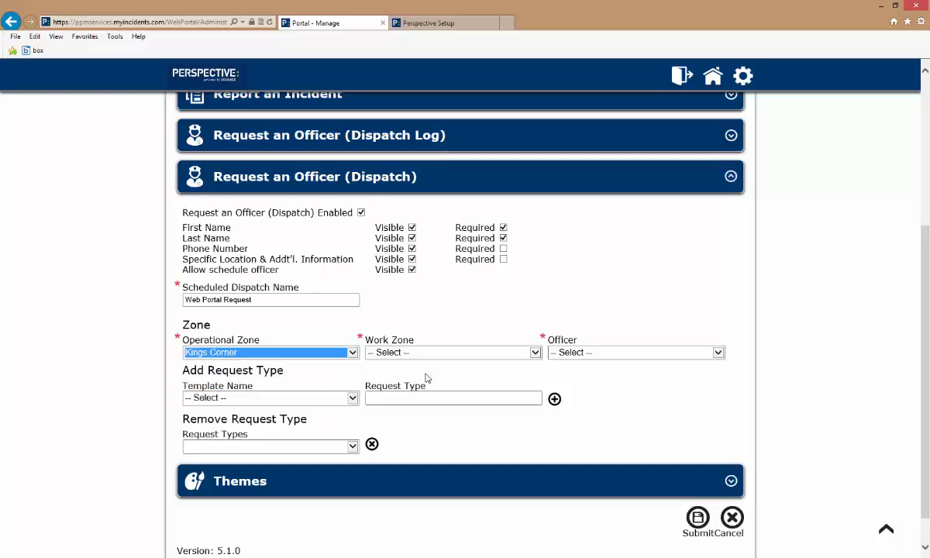
{"action": "left_click", "coordinate": [536, 353]}
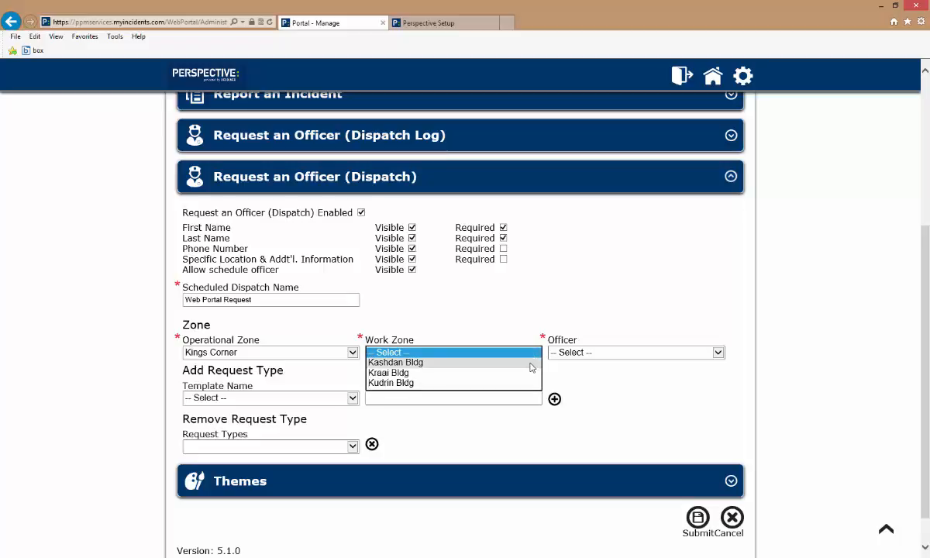
{"action": "left_click", "coordinate": [531, 364]}
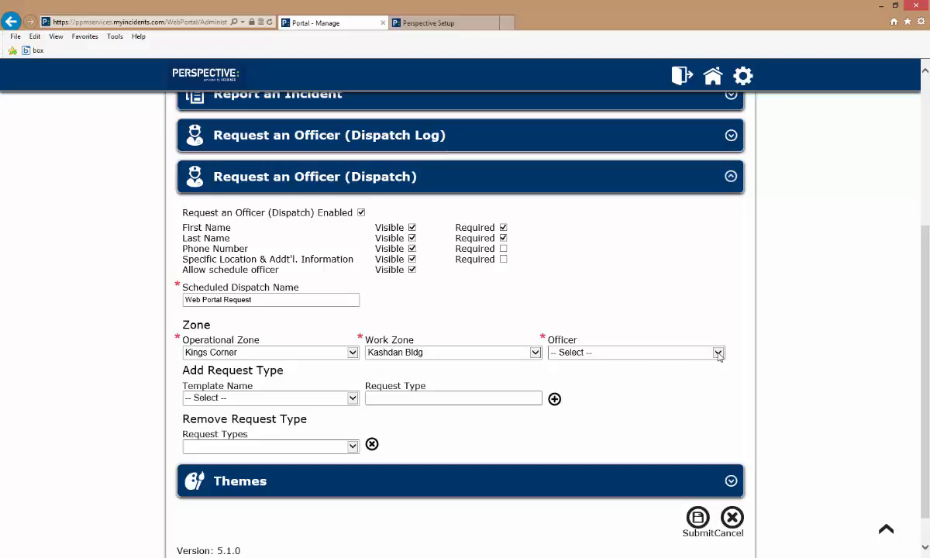
{"action": "left_click", "coordinate": [718, 353]}
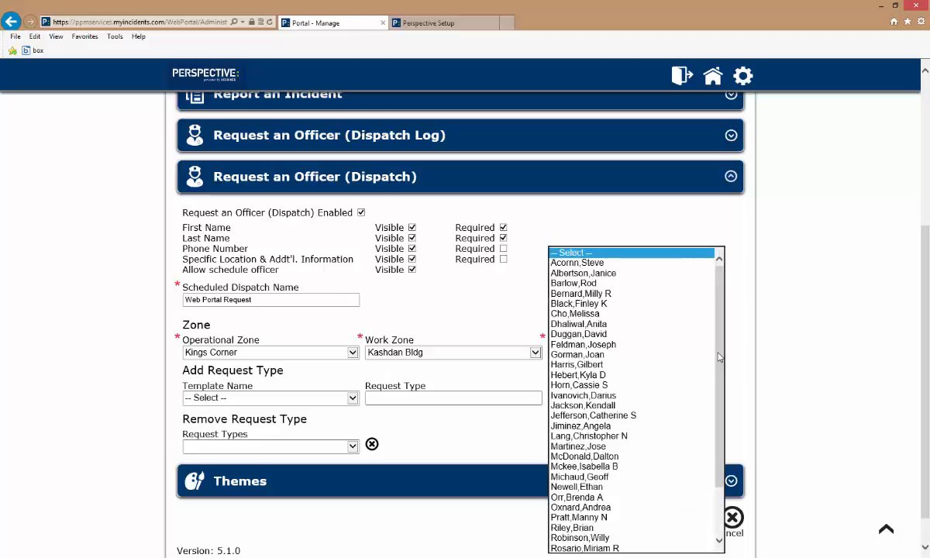
{"action": "left_click", "coordinate": [671, 366]}
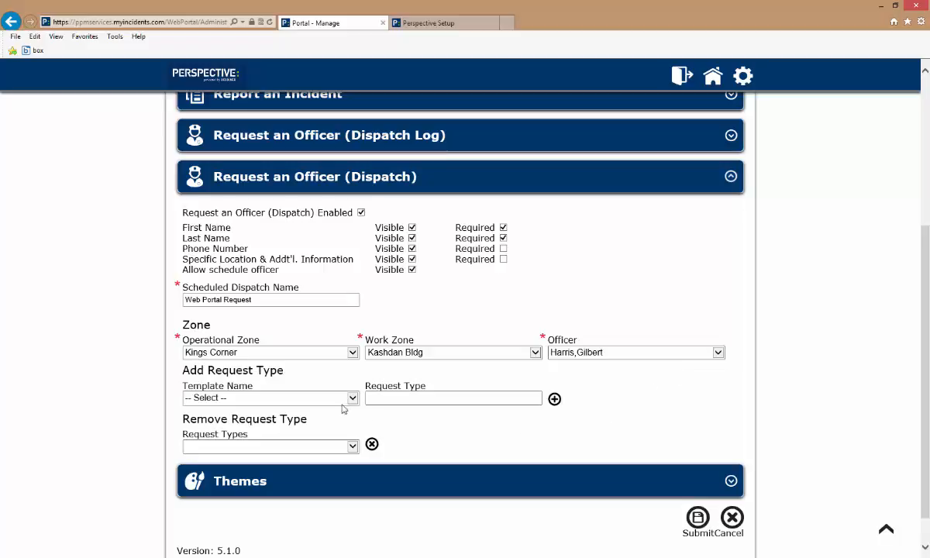
Add a request type named "Parking Enforcement Request" based on the Parking Enforcement template
{"action": "scroll", "coordinate": [332, 379], "scroll_direction": "up", "scroll_amount": 1}
{"action": "left_click", "coordinate": [353, 428]}
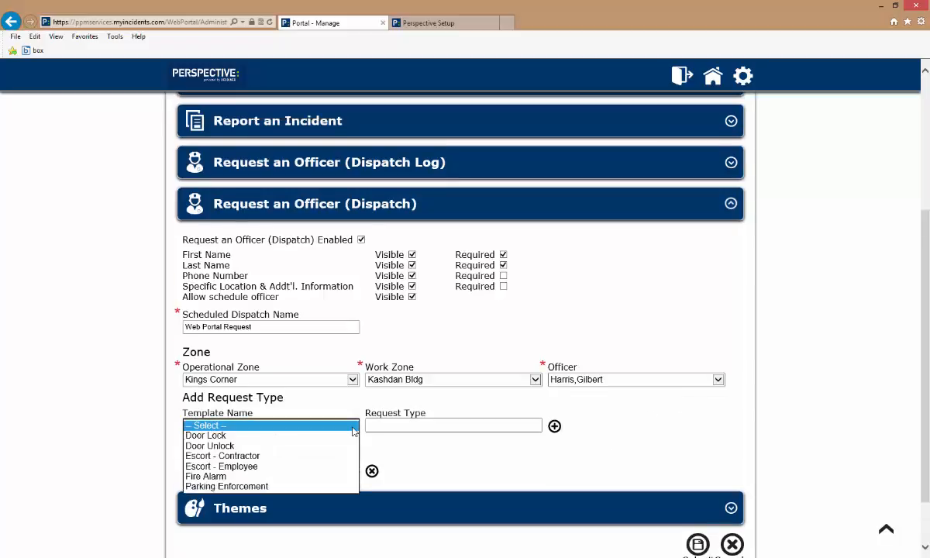
{"action": "left_click", "coordinate": [339, 485]}
{"action": "left_click", "coordinate": [385, 428]}
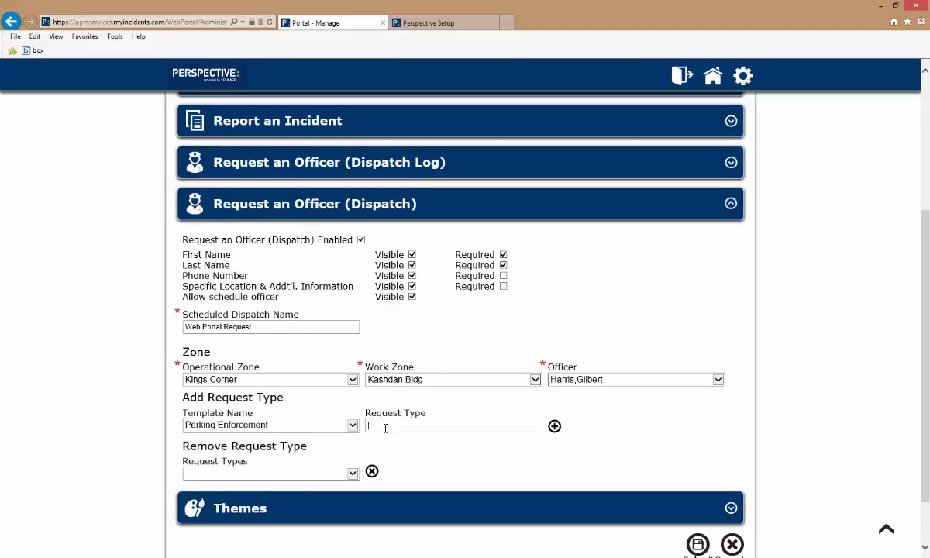
{"action": "type", "text": "Parking R"}
{"action": "key", "text": "BackSpace"}
{"action": "type", "text": "Enforcement Request"}
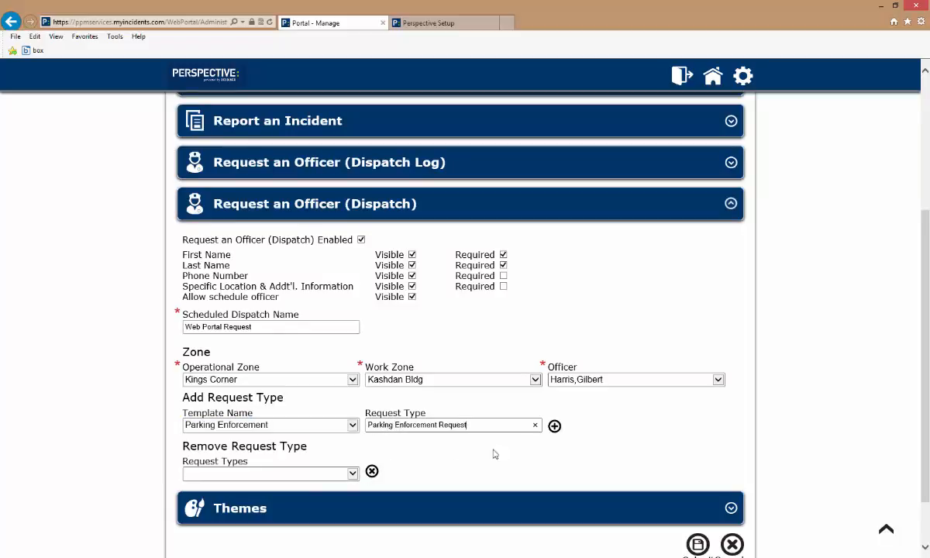
{"action": "left_click", "coordinate": [554, 427]}
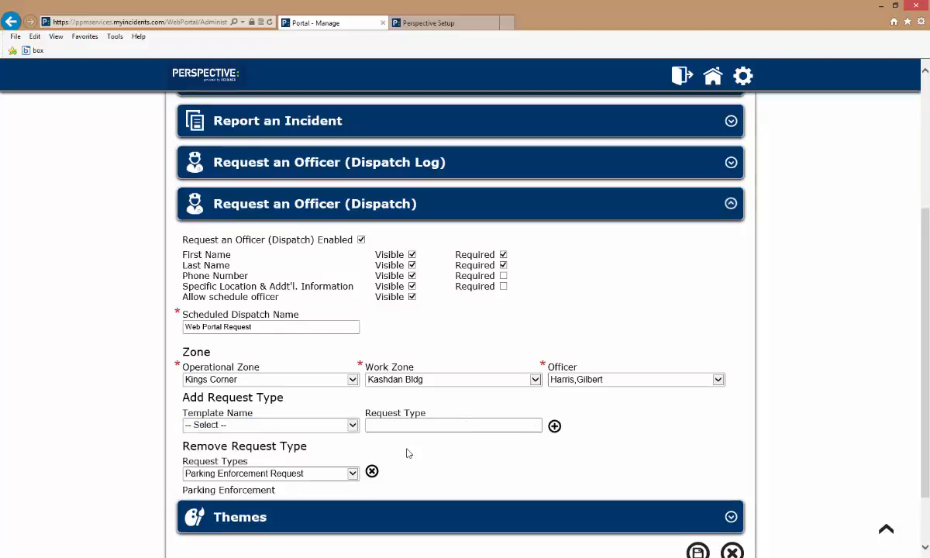
Add a request type named "Door Unlock" based on the Door Unlock template
{"action": "left_click", "coordinate": [333, 424]}
{"action": "left_click", "coordinate": [334, 442]}
{"action": "left_click", "coordinate": [370, 424]}
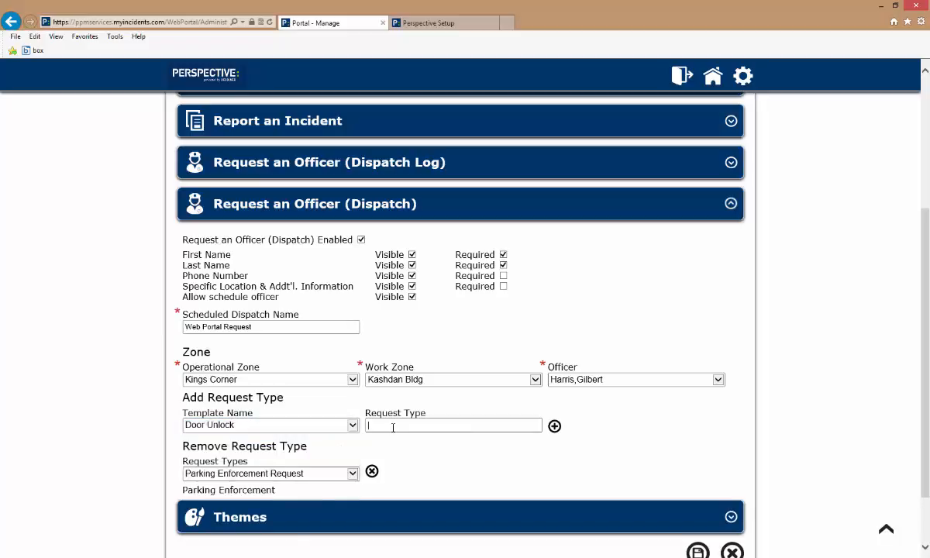
{"action": "type", "text": "Door Unlock"}
{"action": "left_click", "coordinate": [554, 426]}
Add a request type named "Employee Escort" based on the Escort - Employee template
{"action": "left_click", "coordinate": [352, 425]}
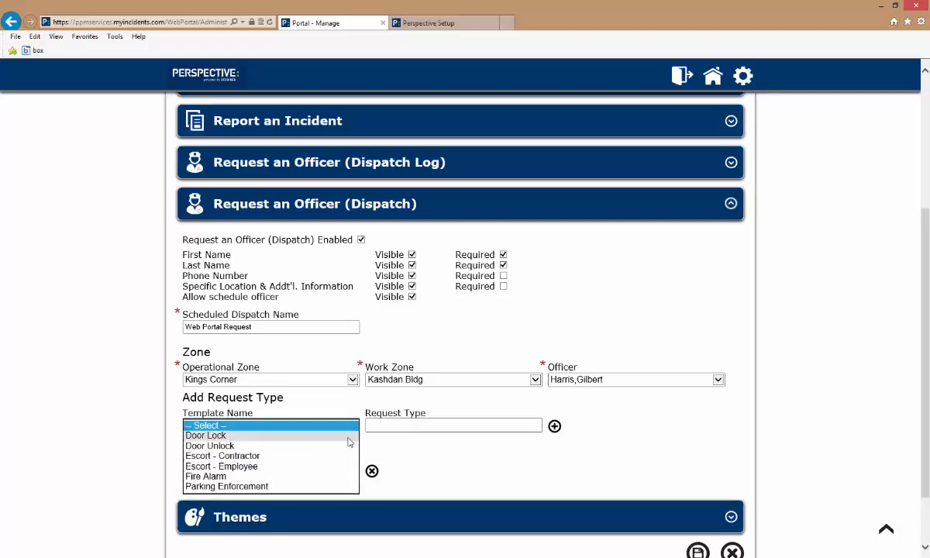
{"action": "left_click", "coordinate": [338, 468]}
{"action": "key", "text": "Tab"}
{"action": "type", "text": "Employee Escort"}
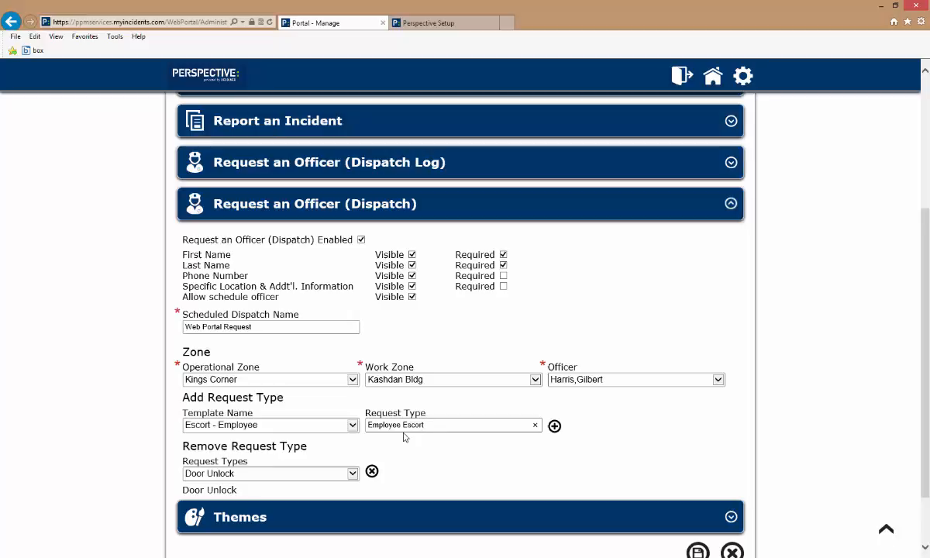
{"action": "left_click", "coordinate": [554, 426]}
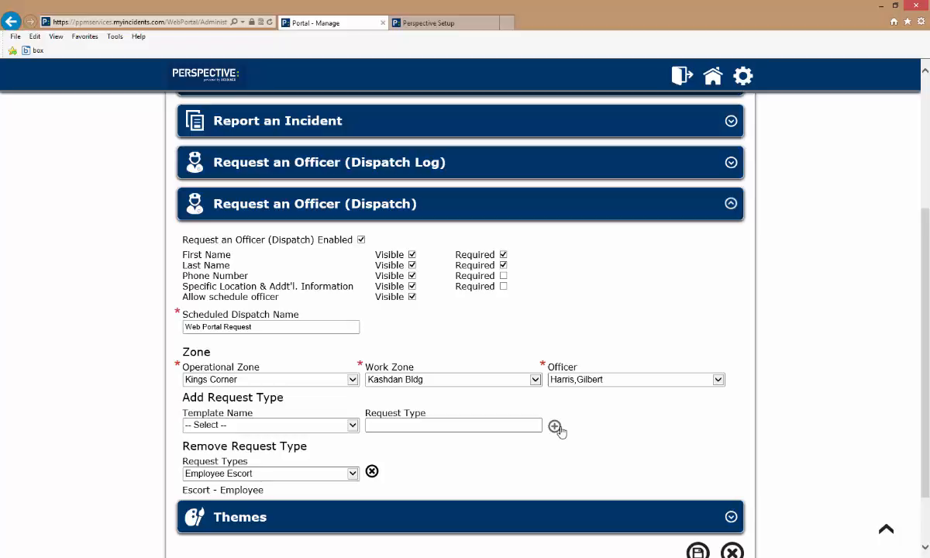
Review the added request types, selecting Door Unlock among them, and submit the Kings Corner workgroup settings
{"action": "left_click", "coordinate": [353, 474]}
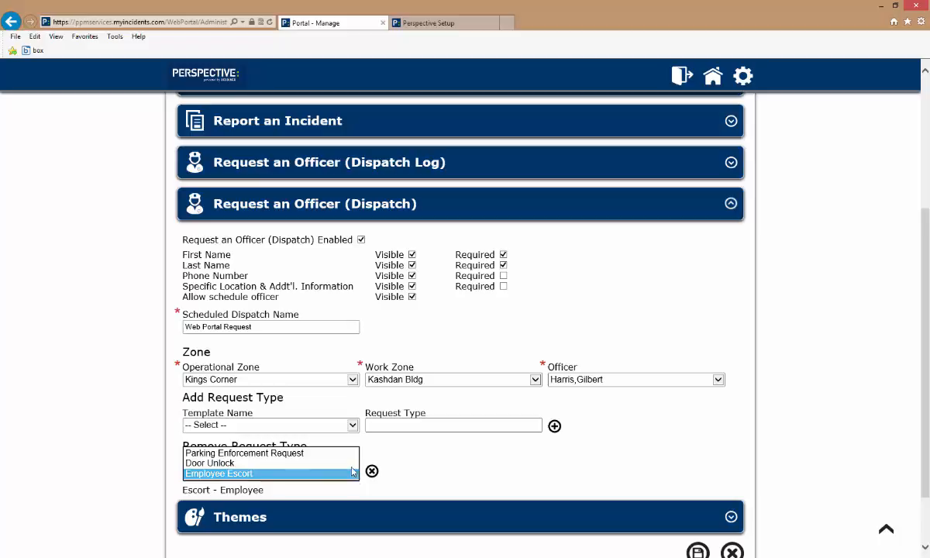
{"action": "left_click", "coordinate": [353, 464]}
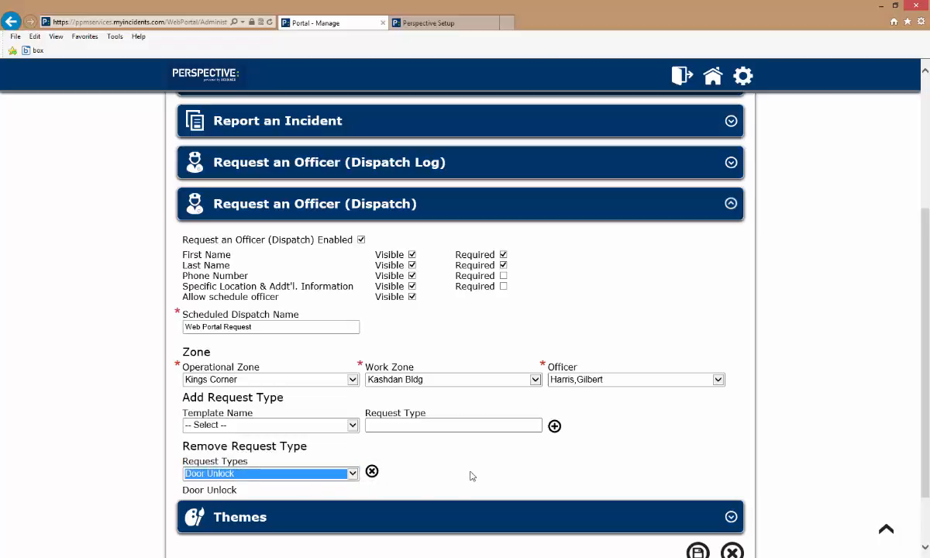
{"action": "scroll", "coordinate": [473, 475], "scroll_direction": "down", "scroll_amount": 2}
{"action": "left_click", "coordinate": [699, 481]}
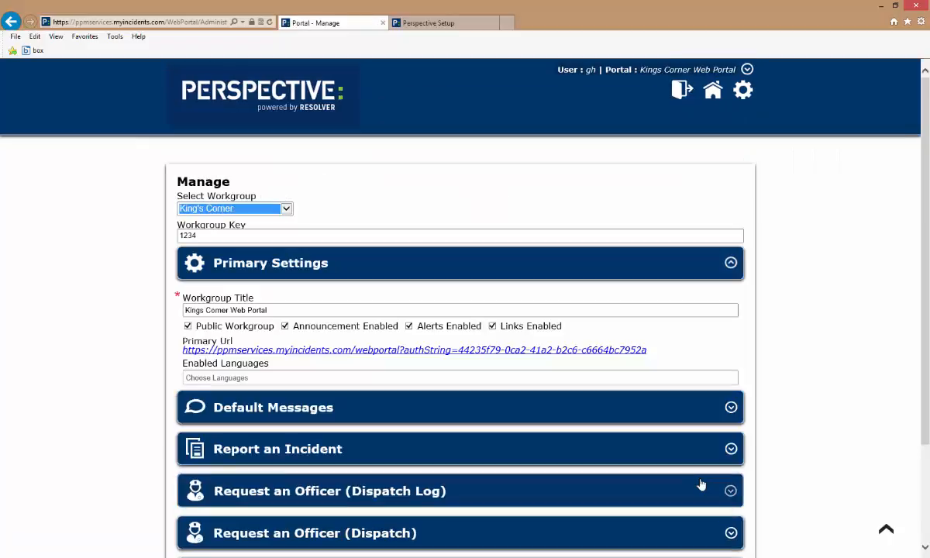
From the portal's home page, open the Request an Officer (Dispatch) form and enter the requester's first and last name
{"action": "left_click", "coordinate": [715, 98]}
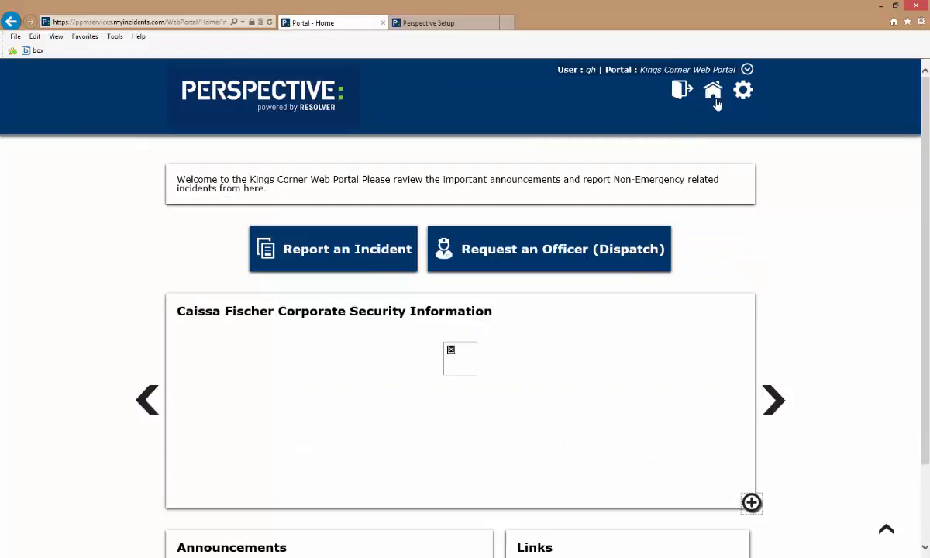
{"action": "left_click", "coordinate": [554, 251]}
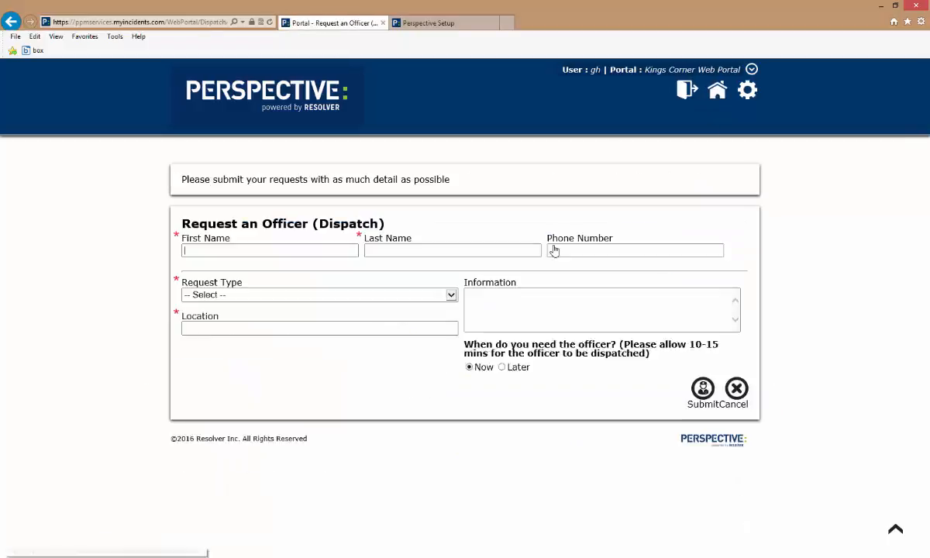
{"action": "left_click", "coordinate": [350, 249]}
{"action": "type", "text": "JoeSmith"}
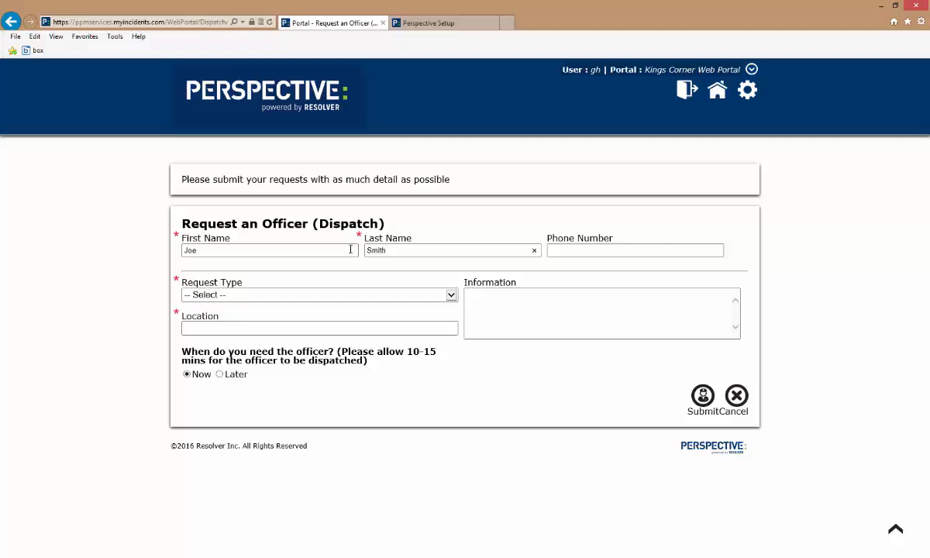
Set the request type to Door Unlock and the location to Kashdan Building
{"action": "left_click", "coordinate": [445, 291]}
{"action": "left_click", "coordinate": [444, 305]}
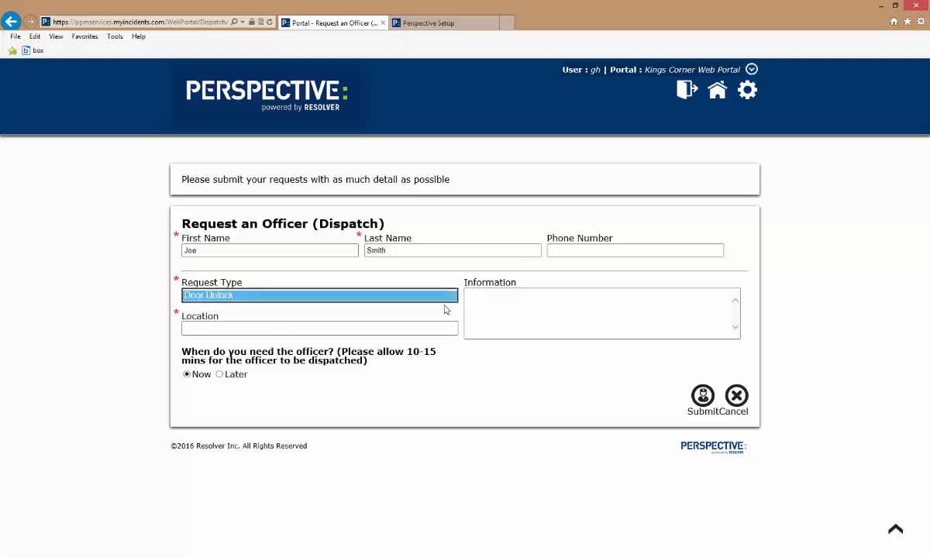
{"action": "left_click", "coordinate": [452, 328]}
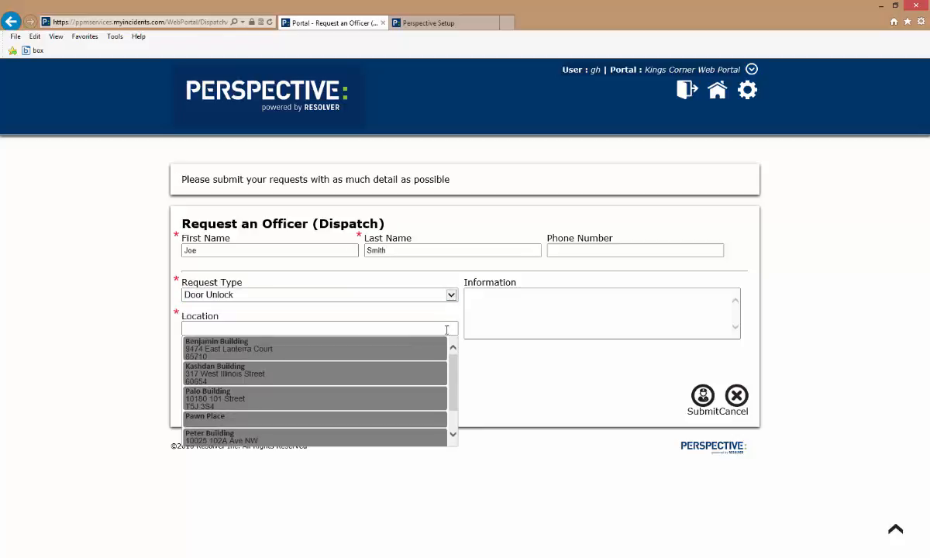
{"action": "type", "text": "k"}
{"action": "left_click", "coordinate": [435, 346]}
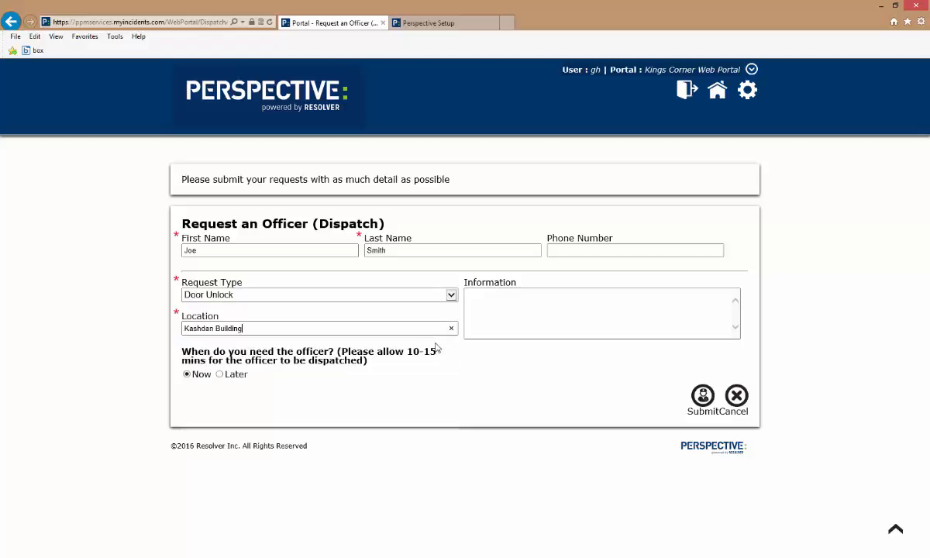
Enter the information "I need the conference room unlocked for a meeting", submit the request and return to the portal's home page
{"action": "left_click", "coordinate": [479, 316]}
{"action": "type", "text": "I need the conference room unlocked for a meeting"}
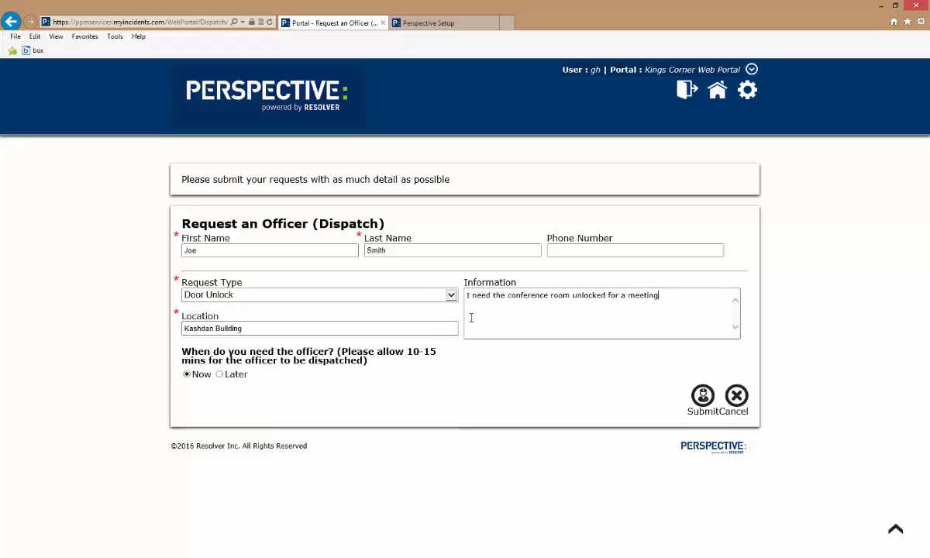
{"action": "left_click", "coordinate": [701, 395]}
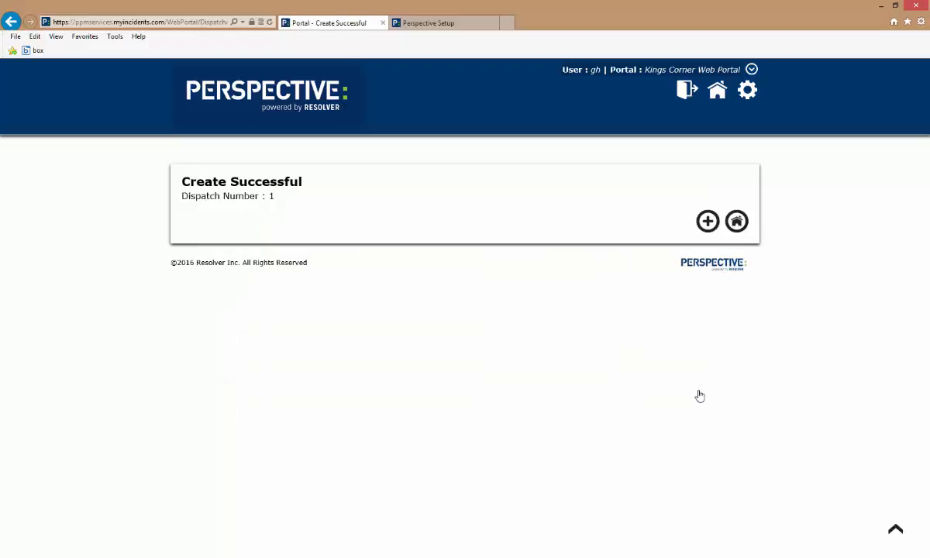
{"action": "left_click", "coordinate": [738, 222]}
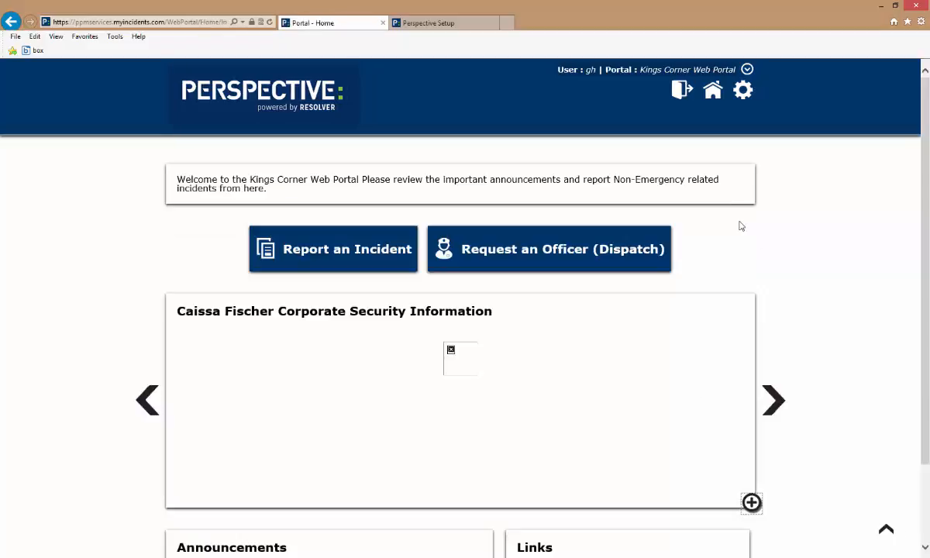
Switch to Dispatch and open the new Kashdan Building dispatch in the Kings Corner list
{"action": "left_click", "coordinate": [221, 557]}
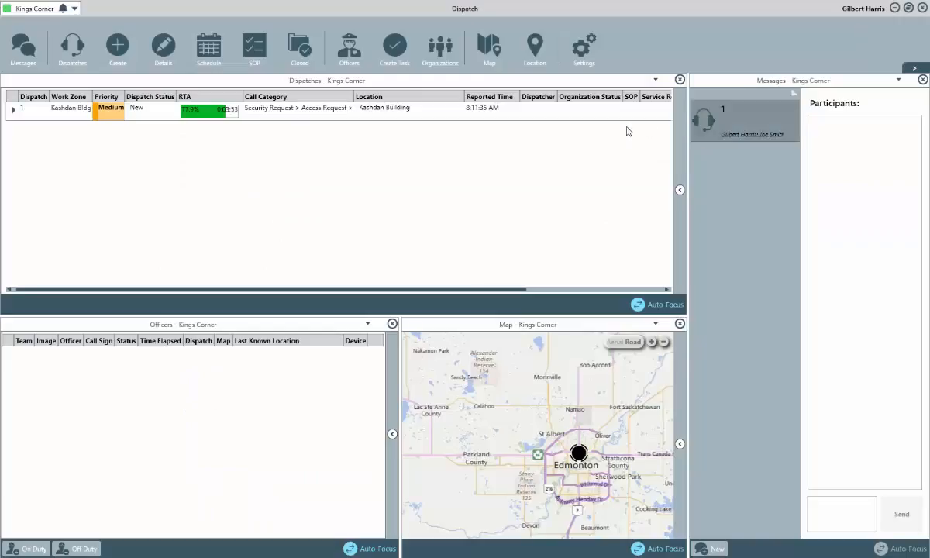
{"action": "double_click", "coordinate": [328, 112]}
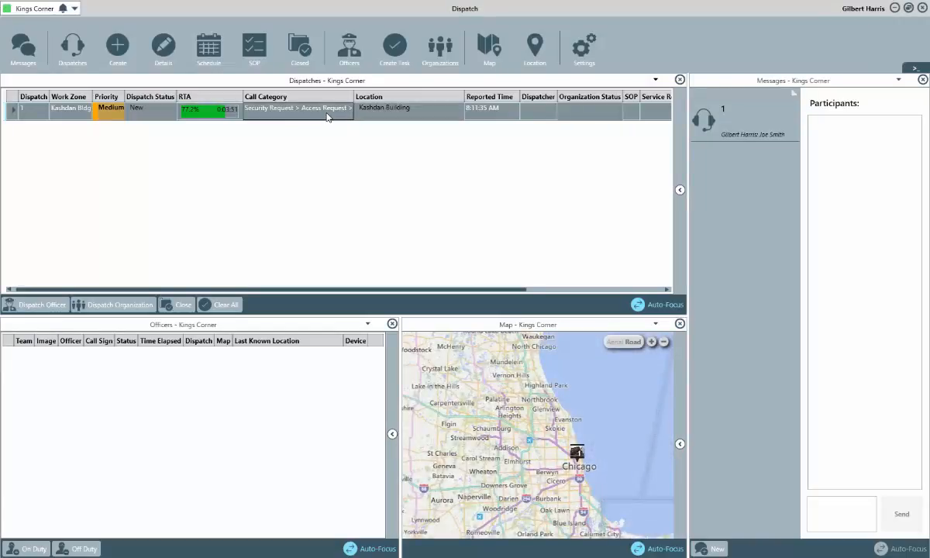